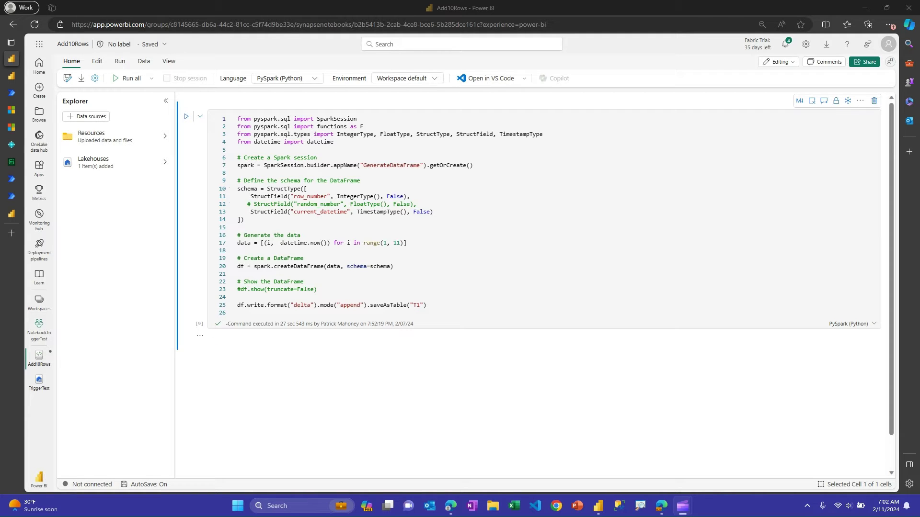
Switch to the Add10RowsDFG2 dataflow in Power Query, showing its ten Number and DT rows
mouse_move(12, 76)
left_click(11, 75)
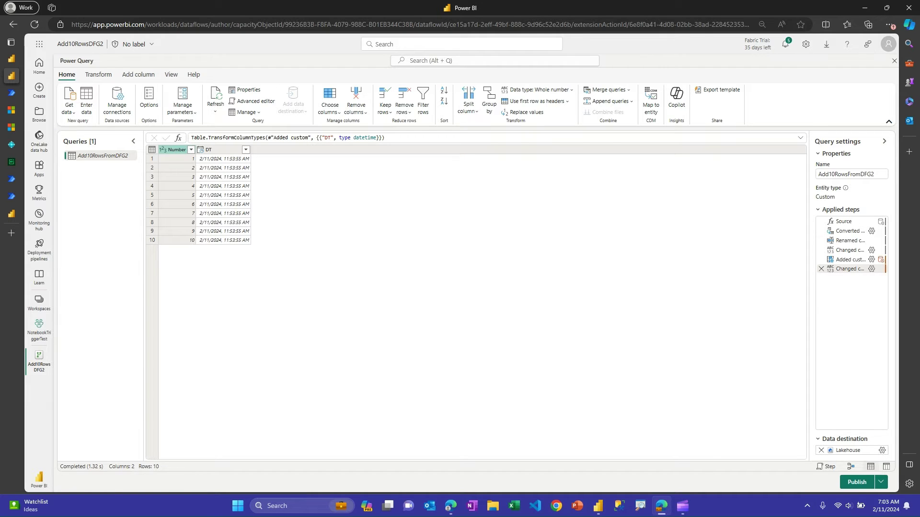
Show the TriggerDFG2Recurring run history with its successful Add10RowsDFG2 dataflow refresh
mouse_move(12, 92)
left_click(48, 92)
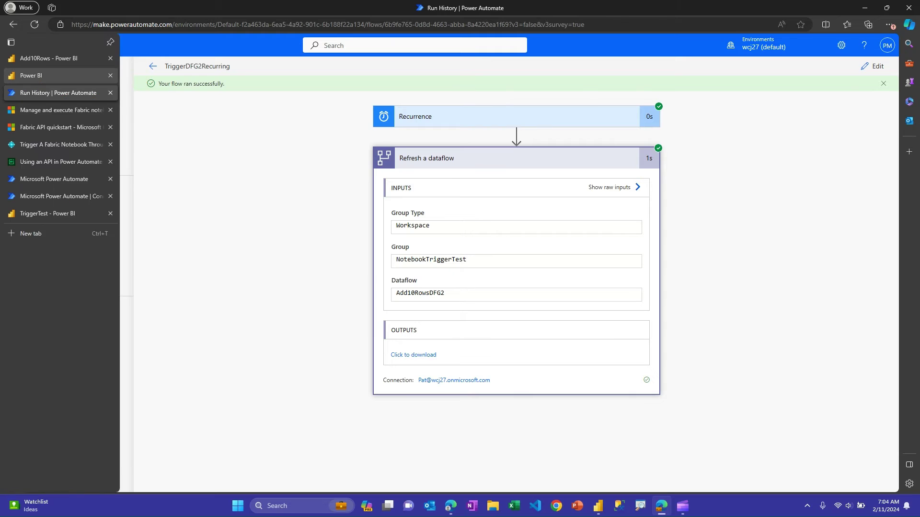
Back in the dataflow editor, highlight the dataflowId GUID in the address bar
left_click(43, 76)
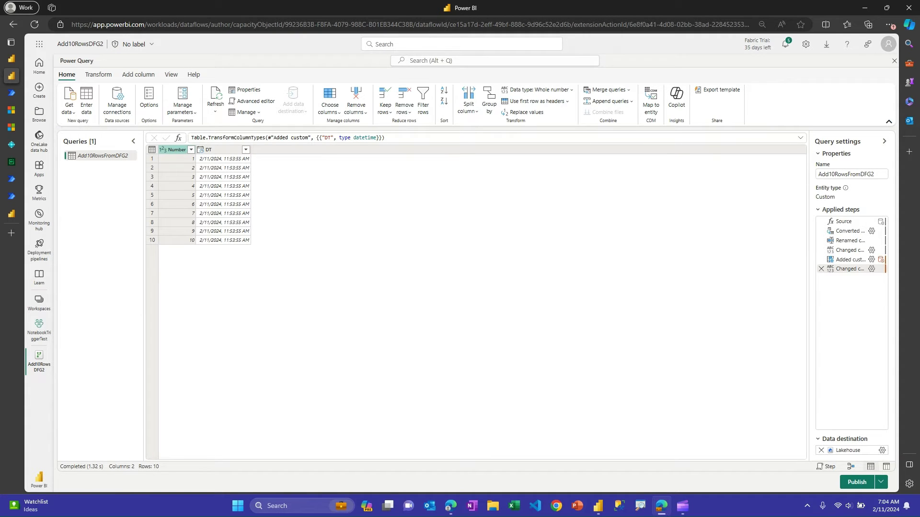
double_click(464, 25)
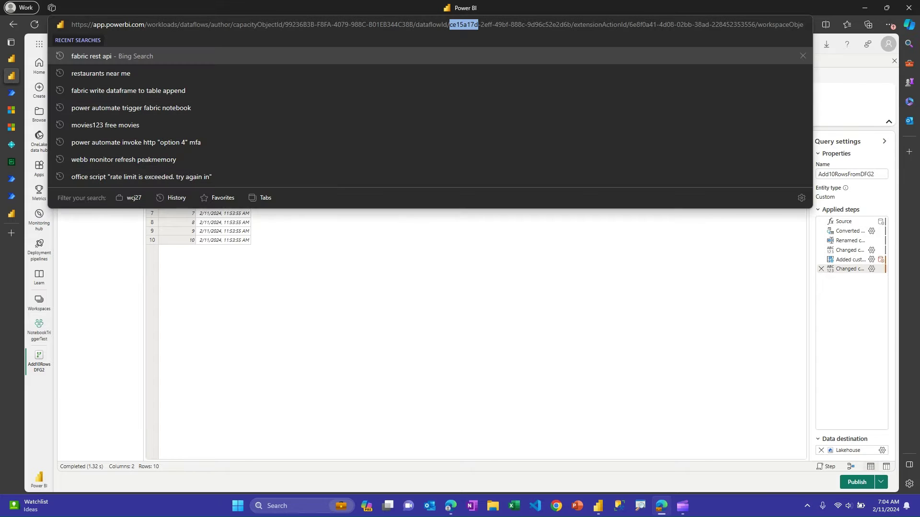
left_click(467, 24)
left_click_drag(449, 25, 815, 24)
left_click(594, 24)
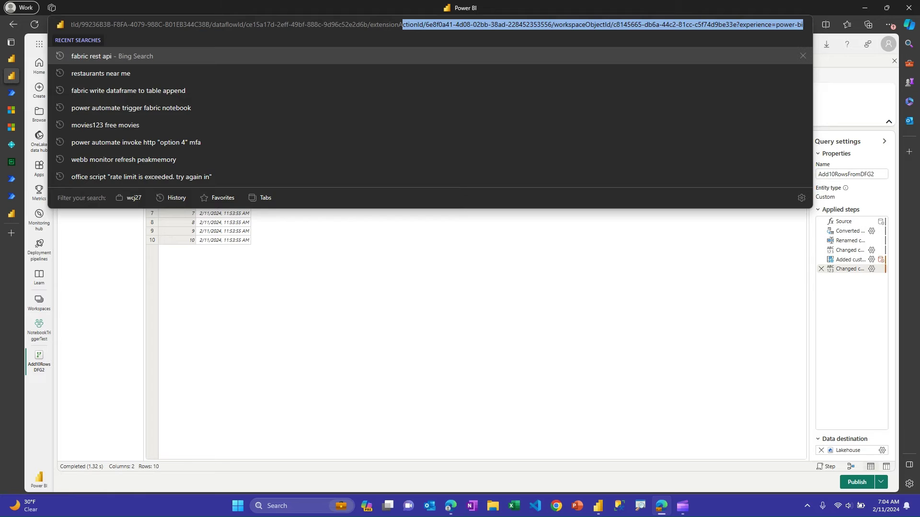
Highlight the workspaceObjectId GUID in the URL, then return to the flow's run history
left_click(616, 24)
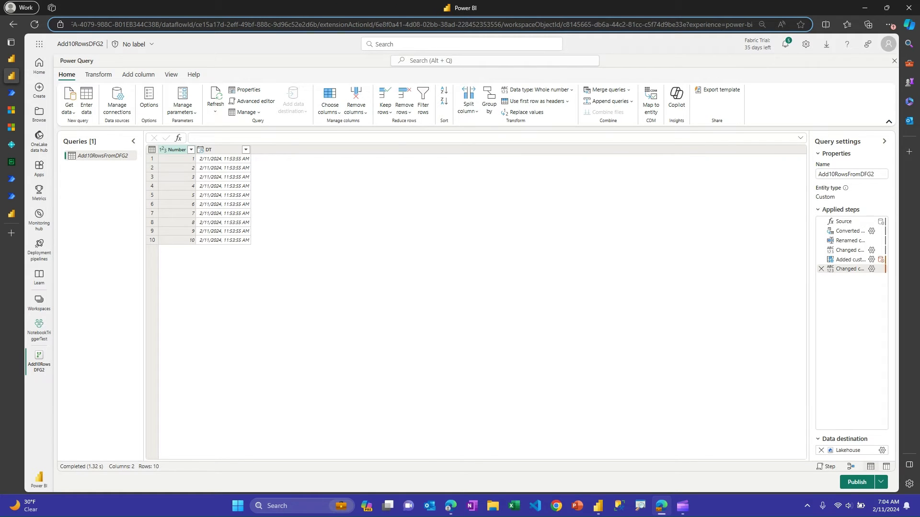
left_click_drag(563, 25, 687, 25)
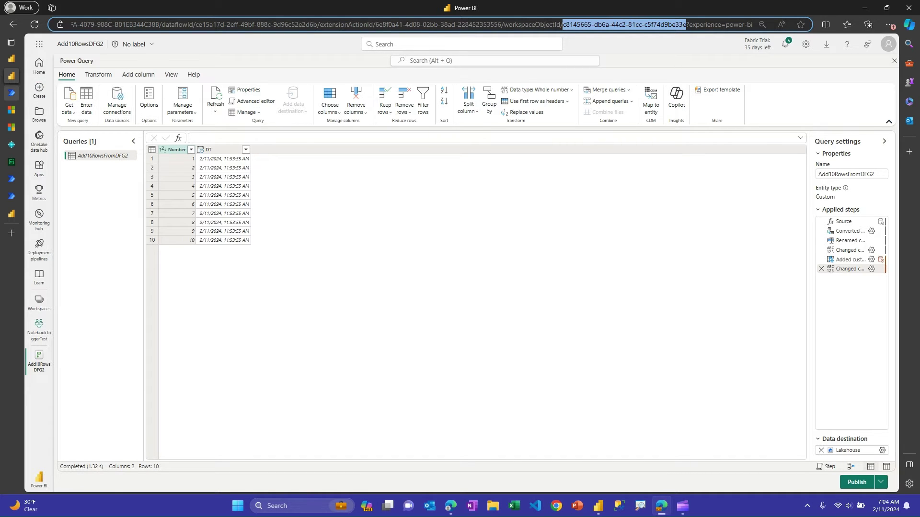
left_click(11, 92)
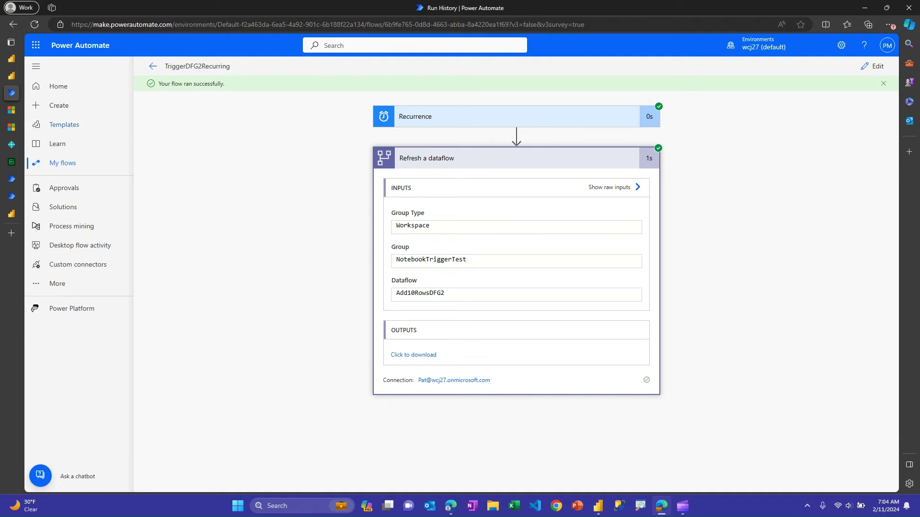
Bring back the Add10Rows notebook with its PySpark cell appending 10 timestamped rows to T1
mouse_move(12, 110)
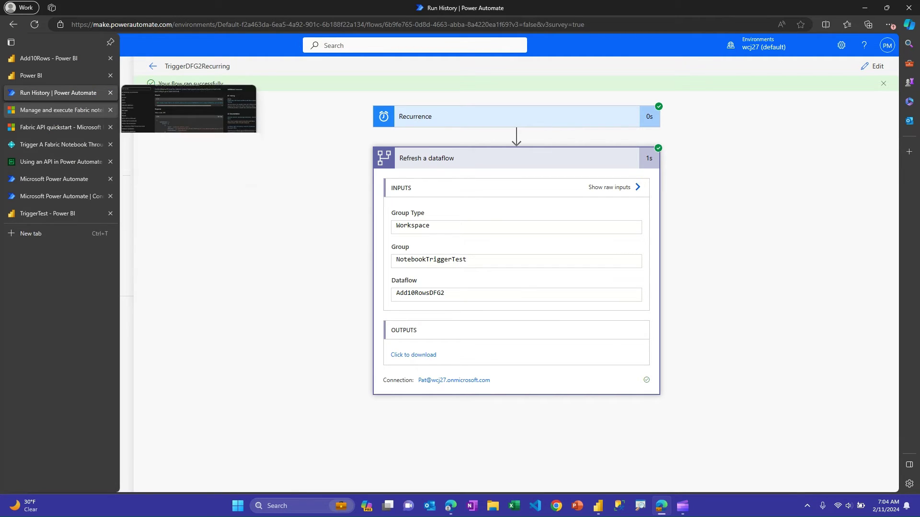
left_click(47, 58)
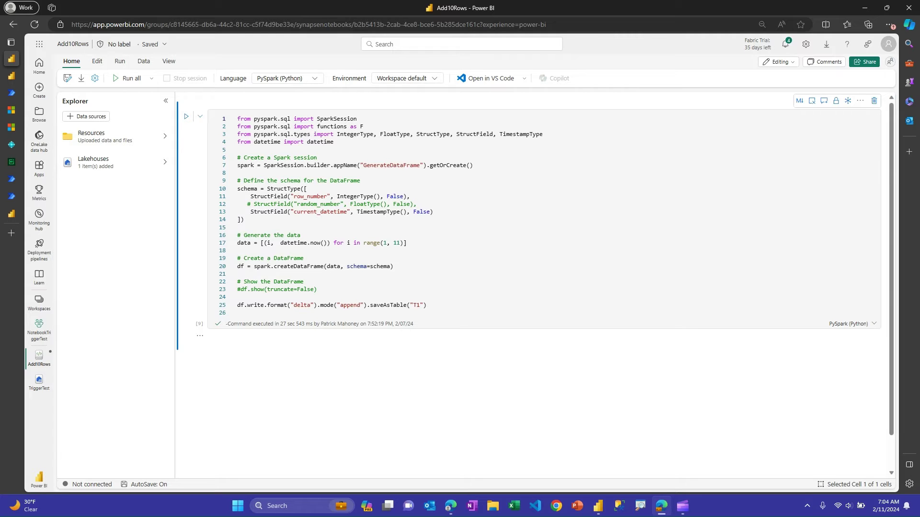
Scroll the notebook public APIs article to the 'Run a notebook on demand' POST body and 202 response
left_click(11, 110)
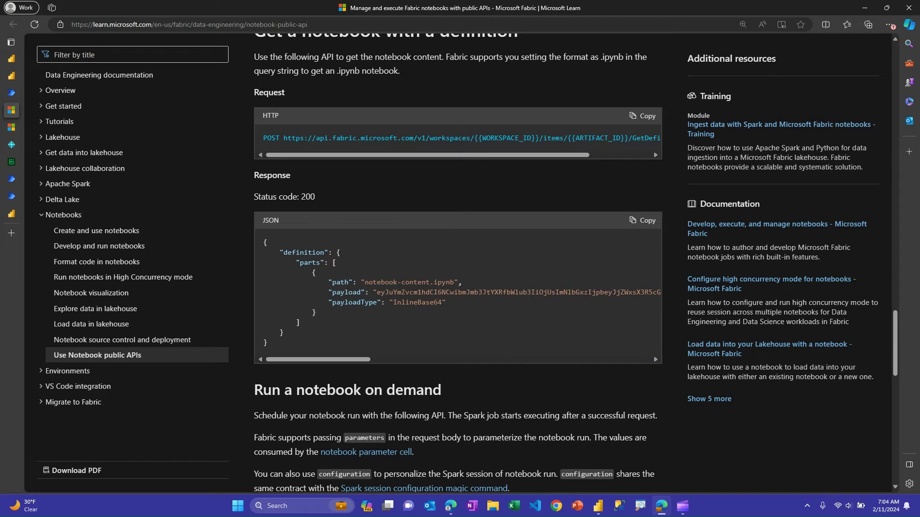
scroll(458, 264, "up", 6)
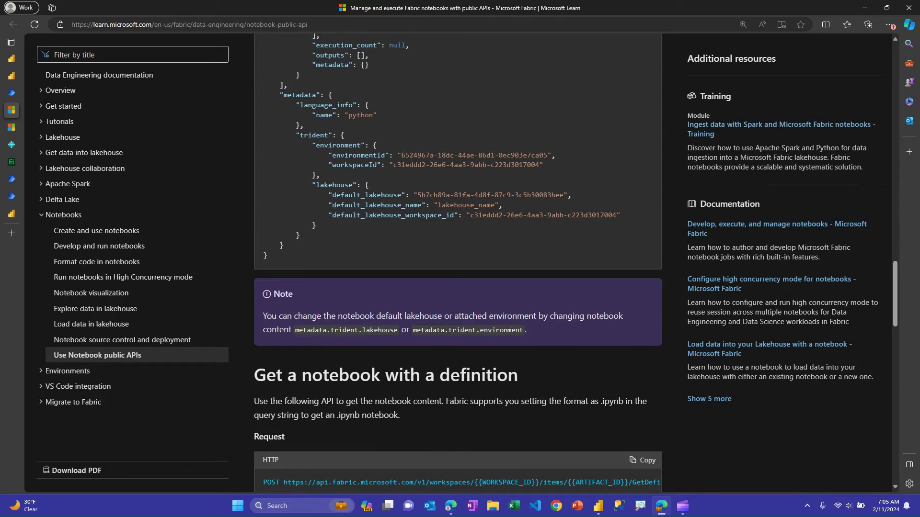
scroll(457, 264, "up", 15)
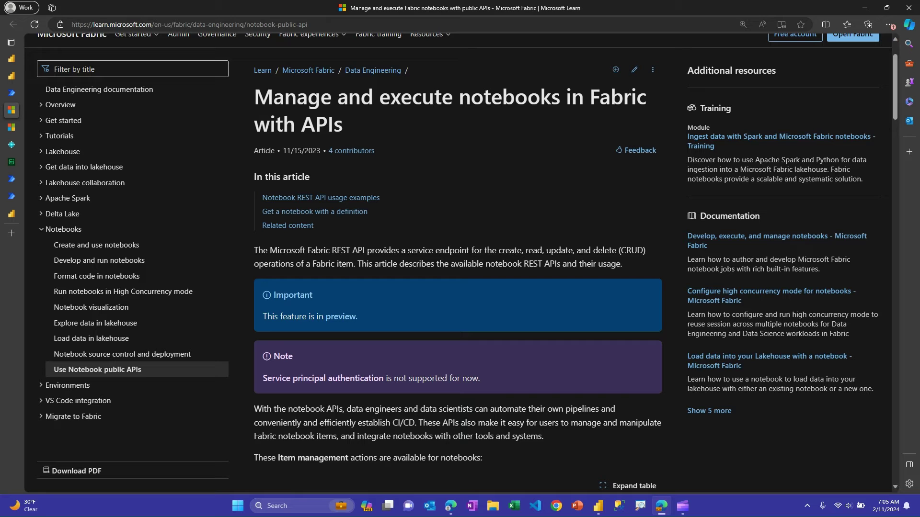
scroll(457, 264, "down", 2)
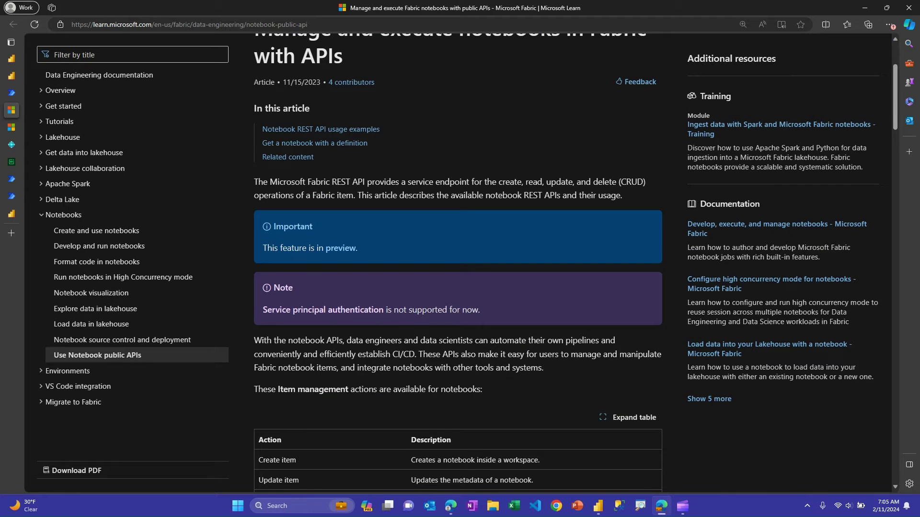
scroll(457, 264, "down", 9)
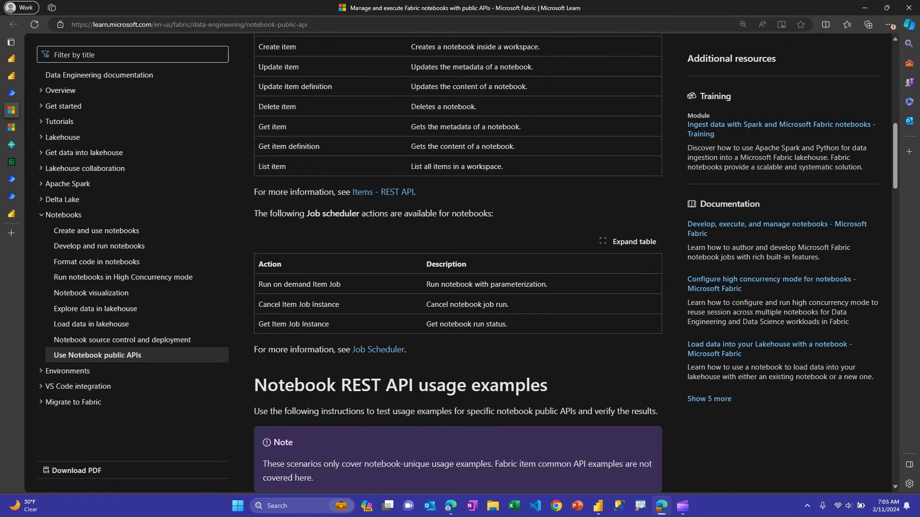
scroll(458, 263, "down", 3)
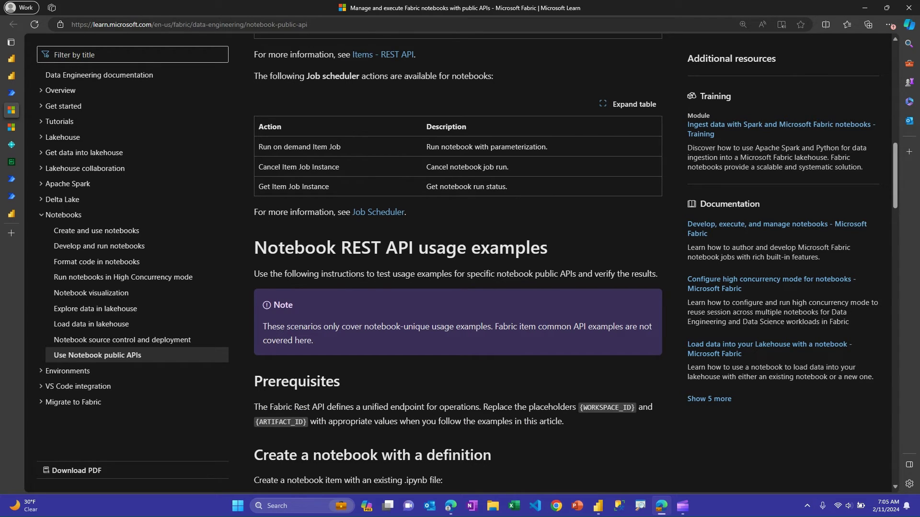
scroll(457, 263, "down", 7)
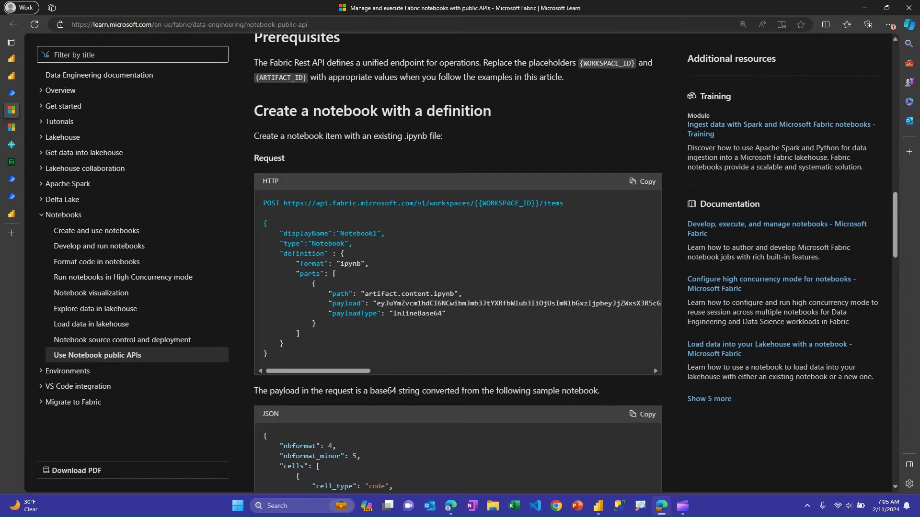
scroll(458, 264, "down", 14)
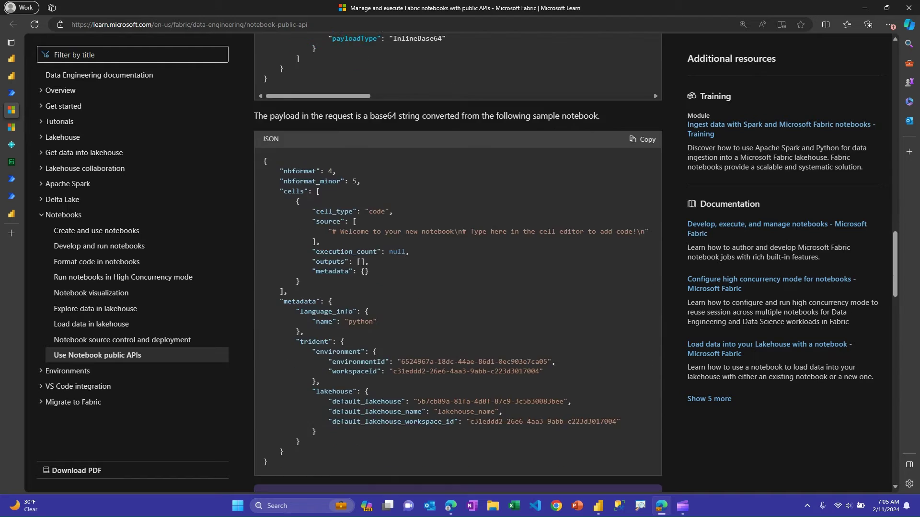
scroll(458, 263, "down", 11)
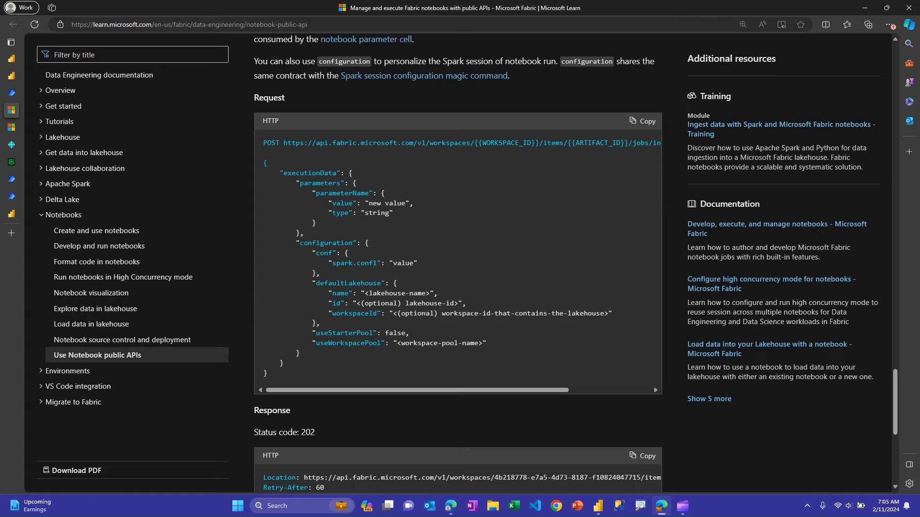
scroll(457, 263, "down", 1)
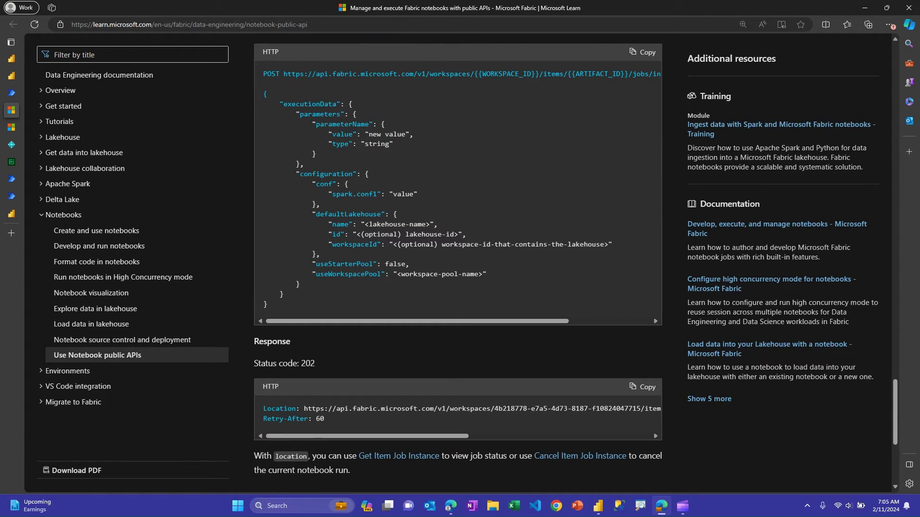
scroll(458, 263, "up", 1)
mouse_move(11, 127)
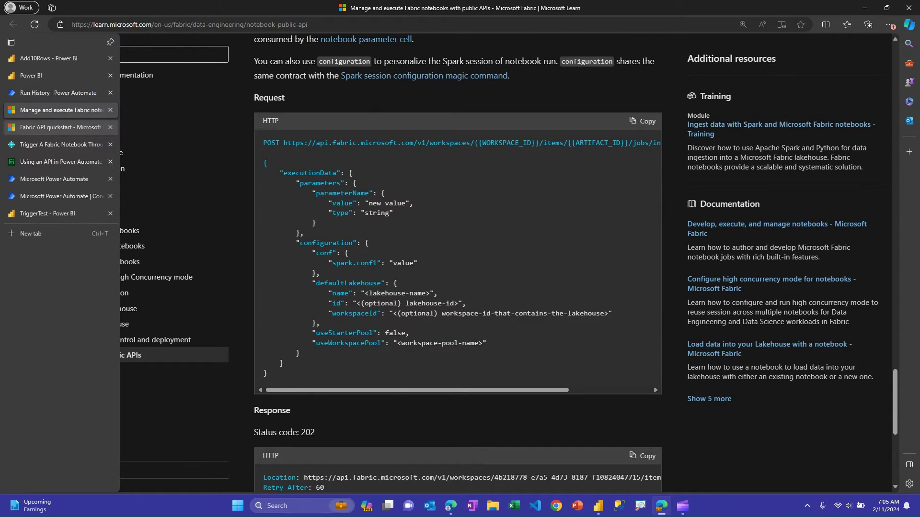
mouse_move(58, 127)
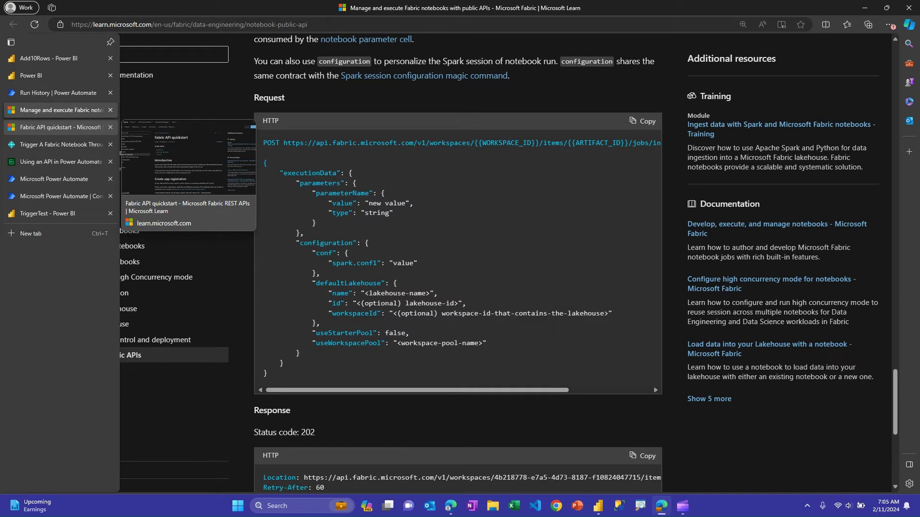
Scroll through the Fabric API quickstart code samples, then switch to the notebook-trigger blog post
left_click(58, 127)
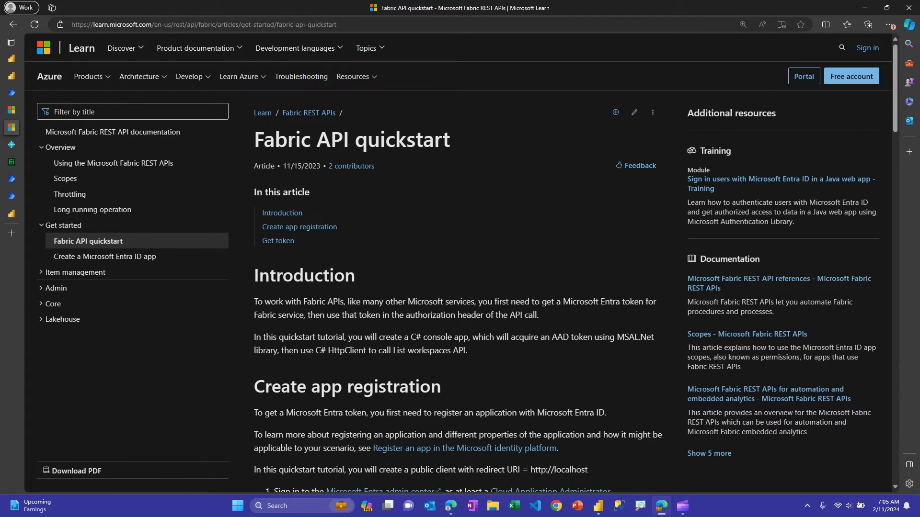
scroll(460, 263, "down", 5)
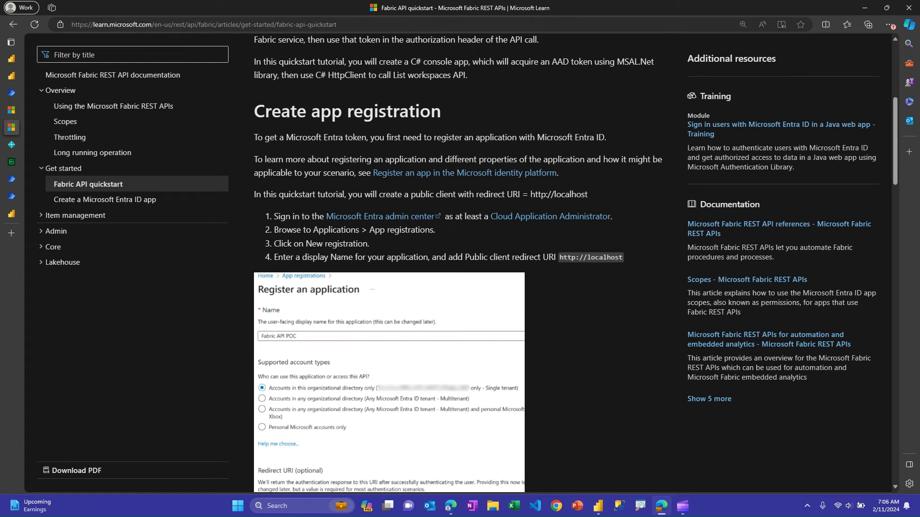
scroll(460, 263, "down", 4)
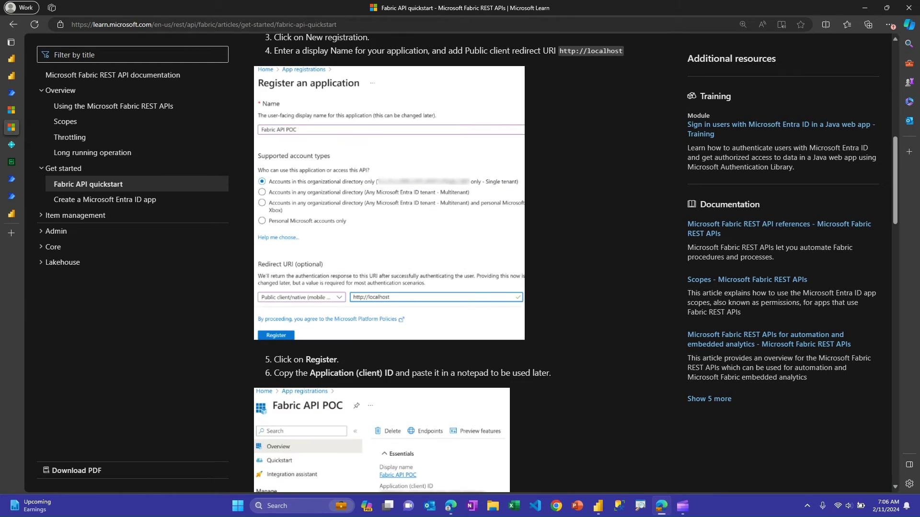
scroll(458, 264, "down", 12)
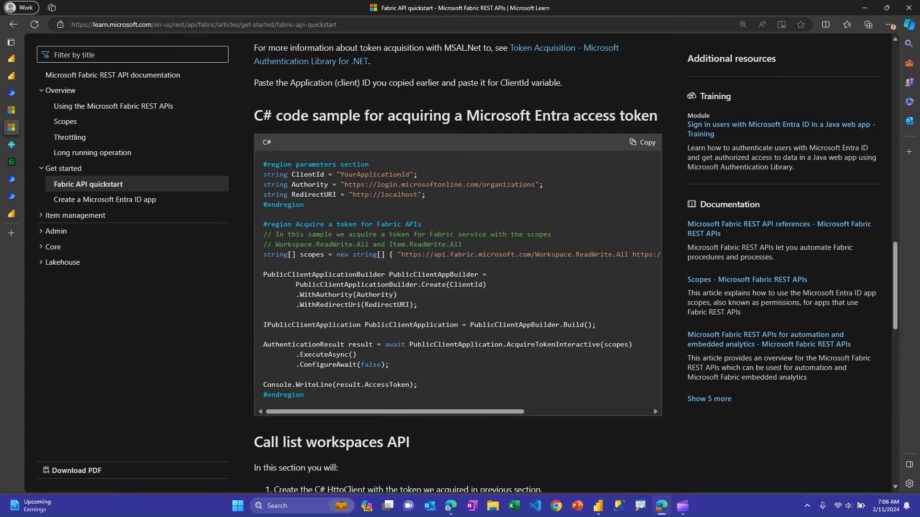
scroll(458, 264, "down", 5)
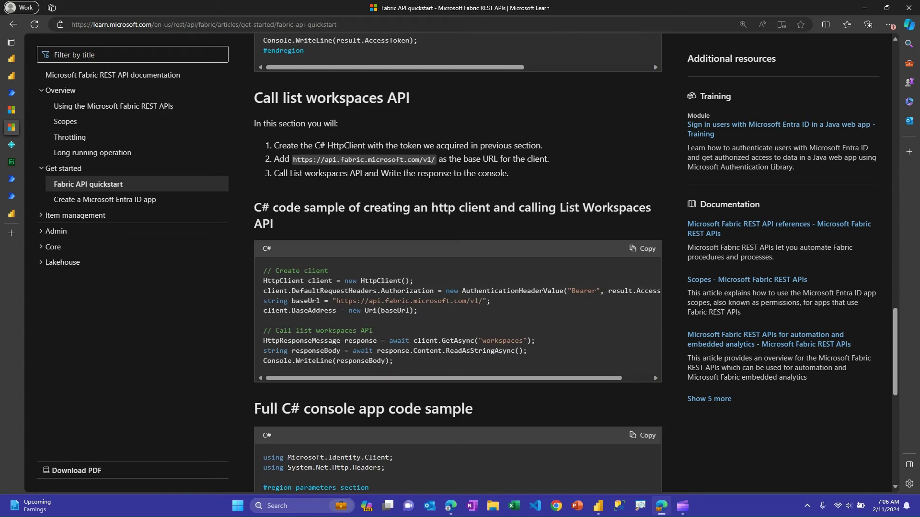
scroll(458, 263, "down", 5)
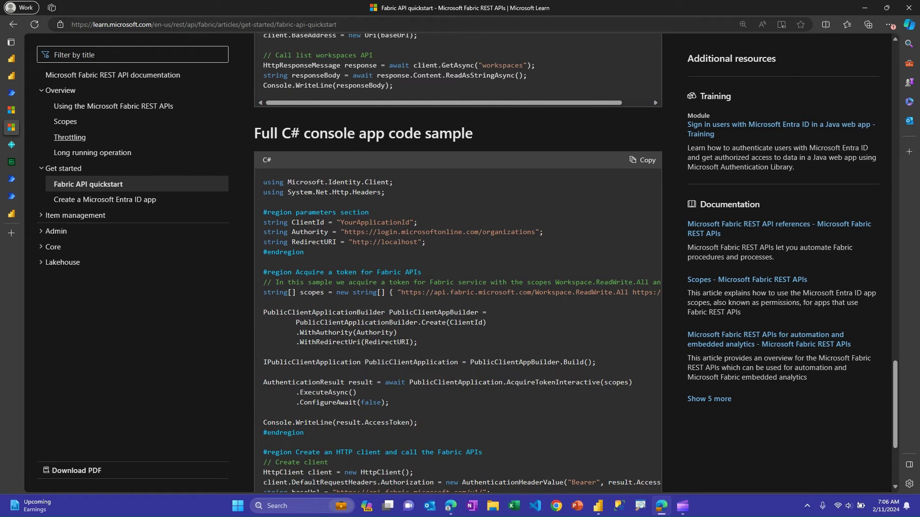
left_click(12, 145)
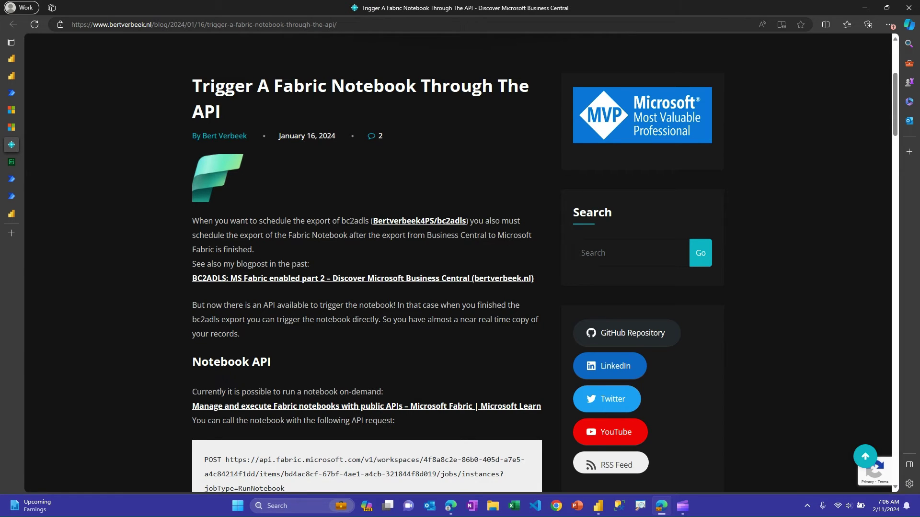
Scroll the blog post down to the empty executionData body and Power Automate flow screenshots, then back up
scroll(457, 263, "down", 1)
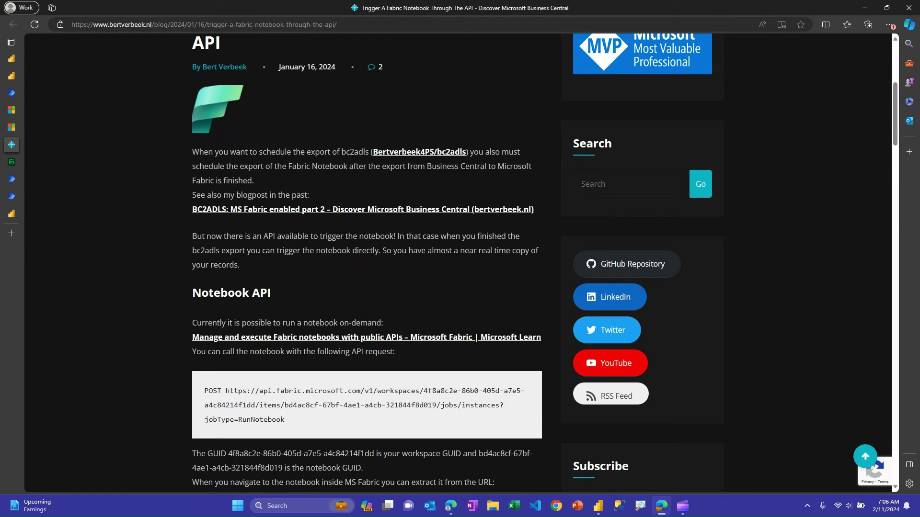
scroll(458, 264, "down", 3)
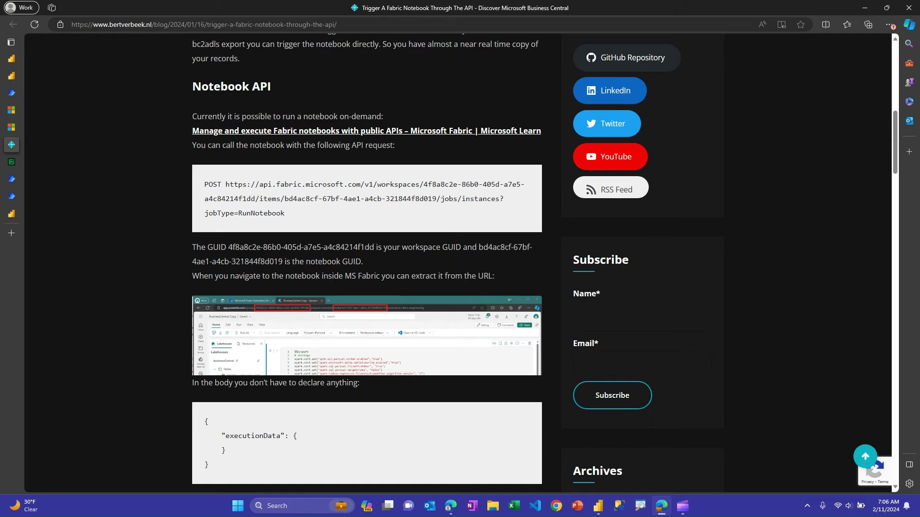
scroll(367, 264, "down", 3)
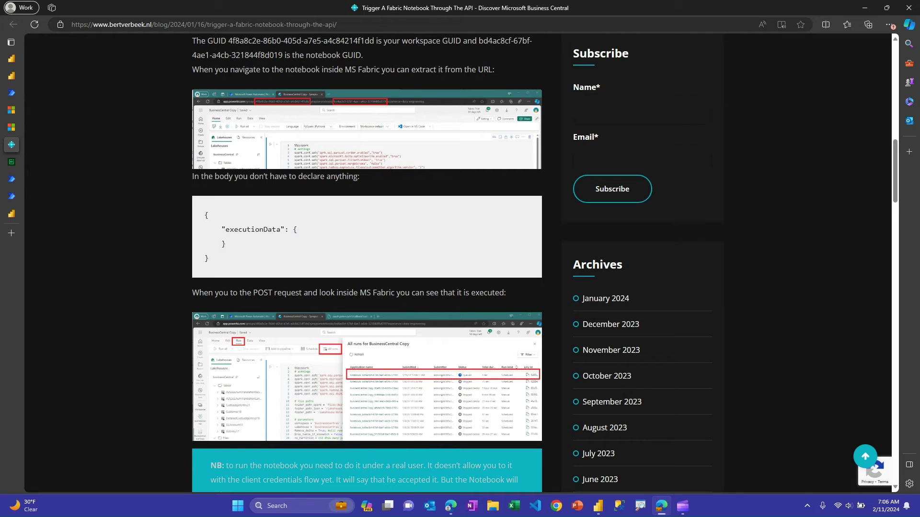
scroll(366, 263, "down", 7)
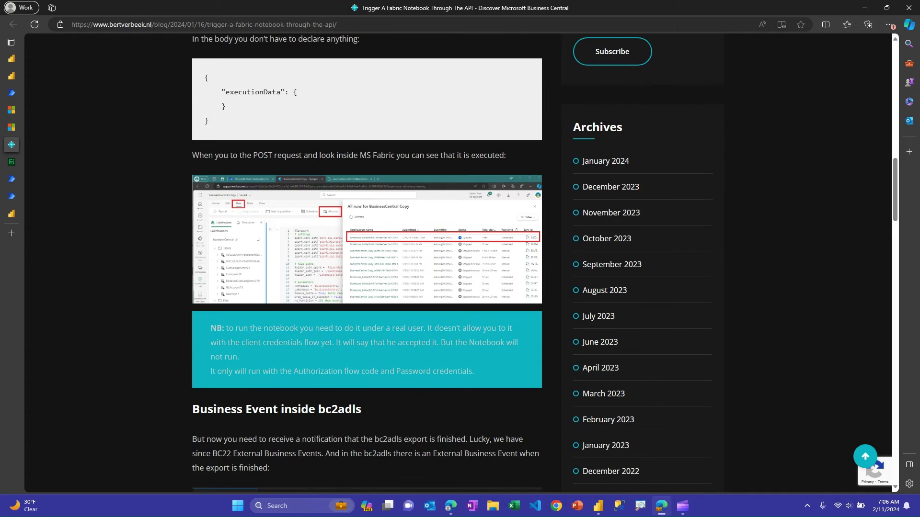
scroll(367, 264, "down", 9)
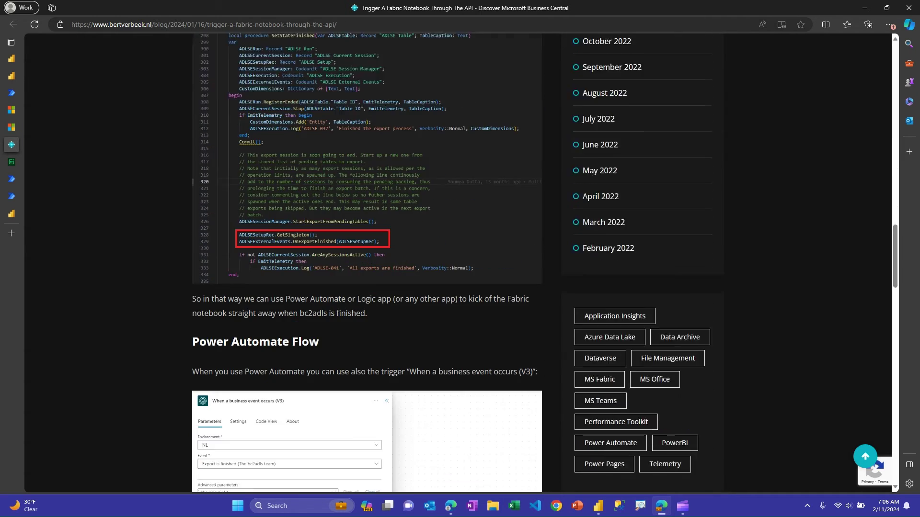
scroll(366, 263, "down", 3)
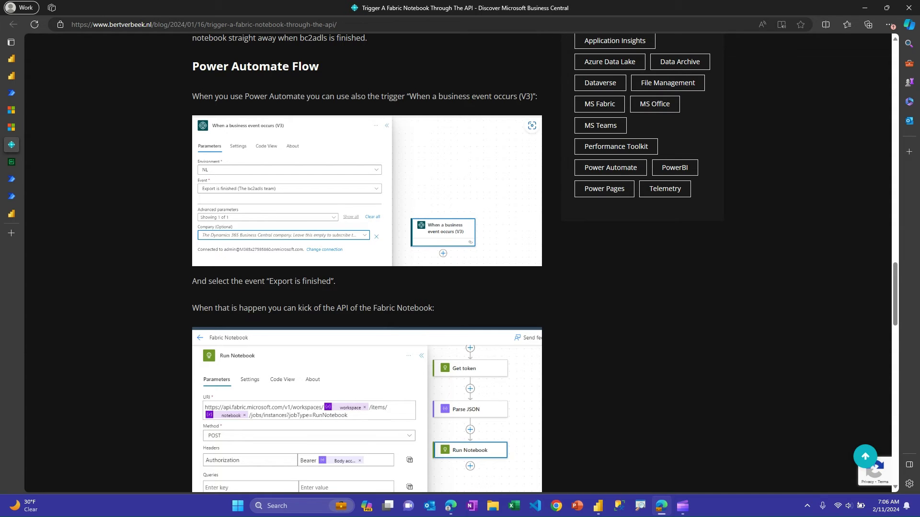
scroll(367, 264, "down", 6)
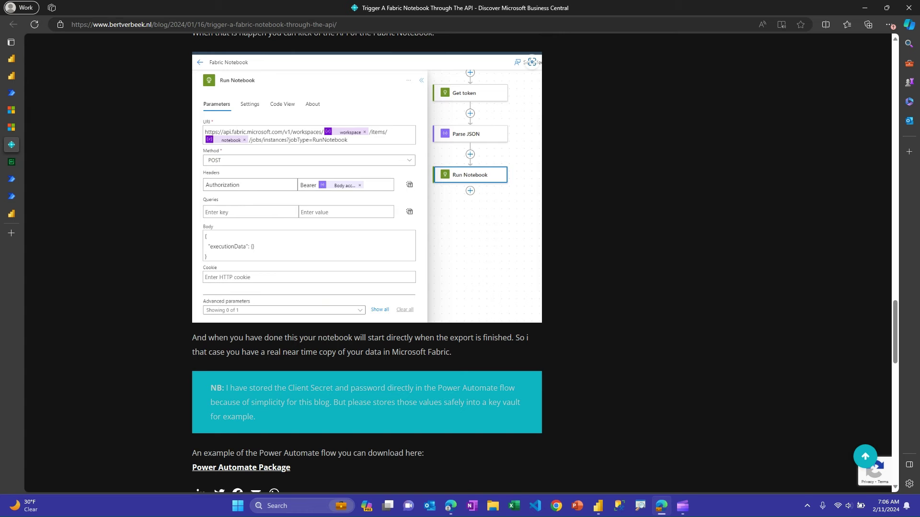
scroll(367, 264, "down", 6)
scroll(367, 263, "up", 9)
scroll(367, 264, "up", 11)
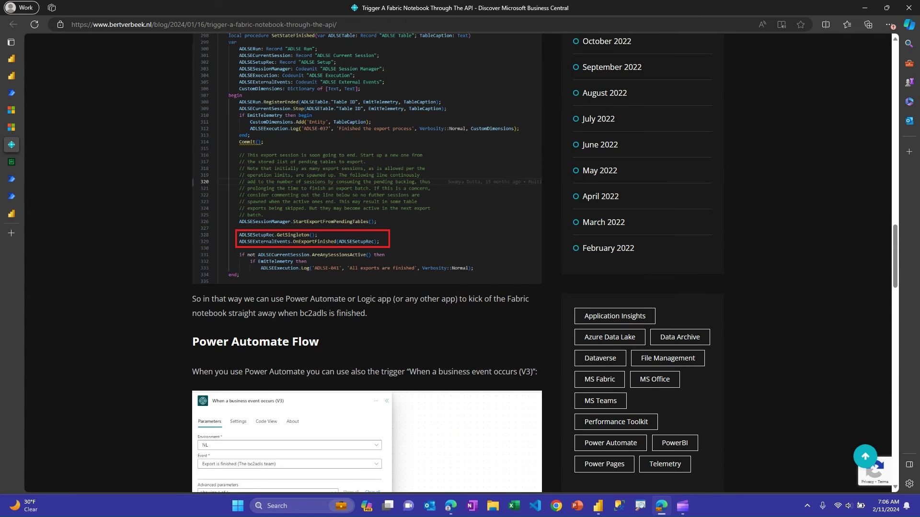
scroll(367, 263, "up", 7)
scroll(366, 263, "up", 6)
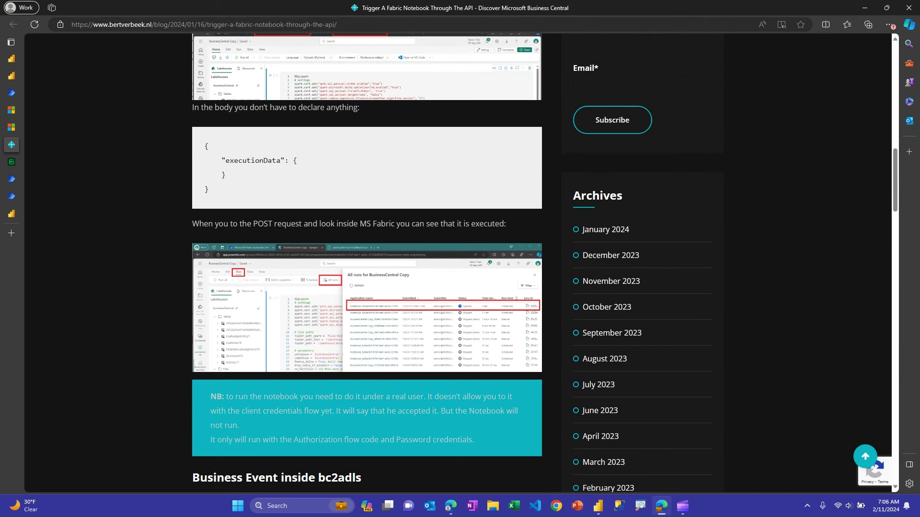
Read the Forward Forever Entra ID article down to the HTTP with Azure AD connector section
left_click(11, 162)
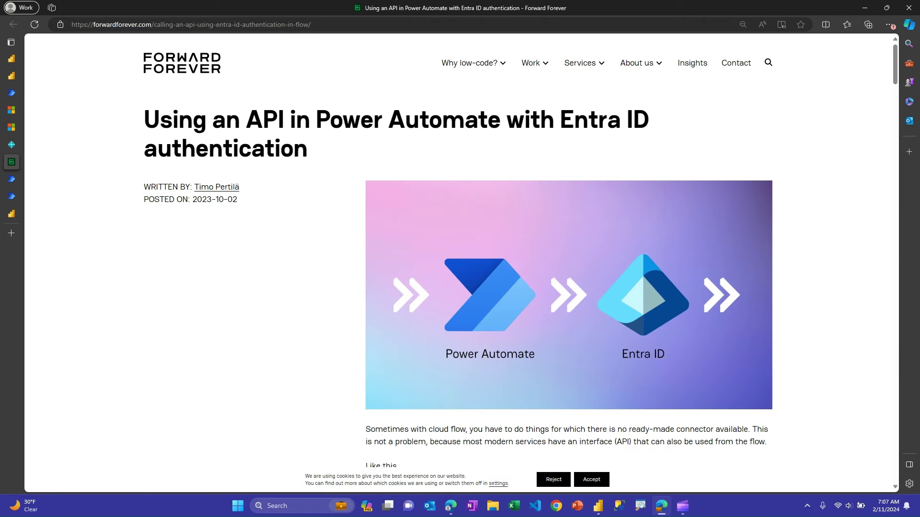
scroll(460, 264, "down", 2)
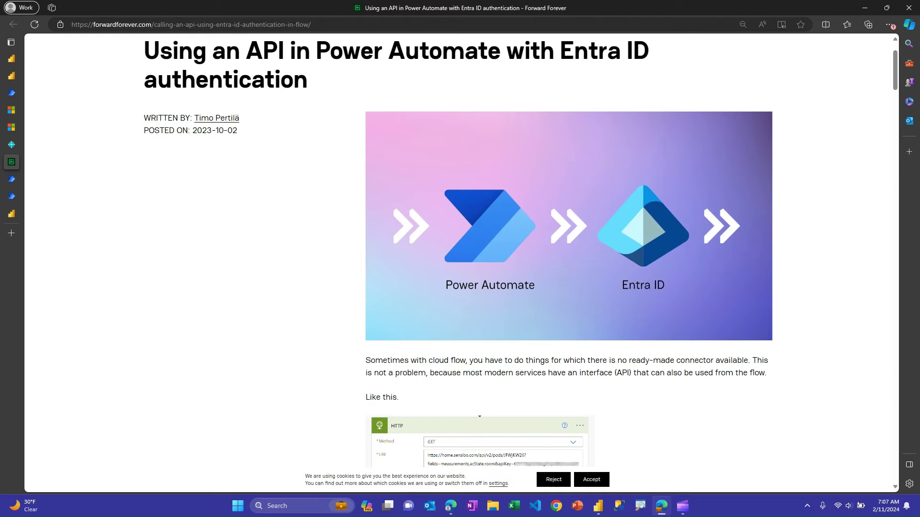
scroll(569, 264, "down", 8)
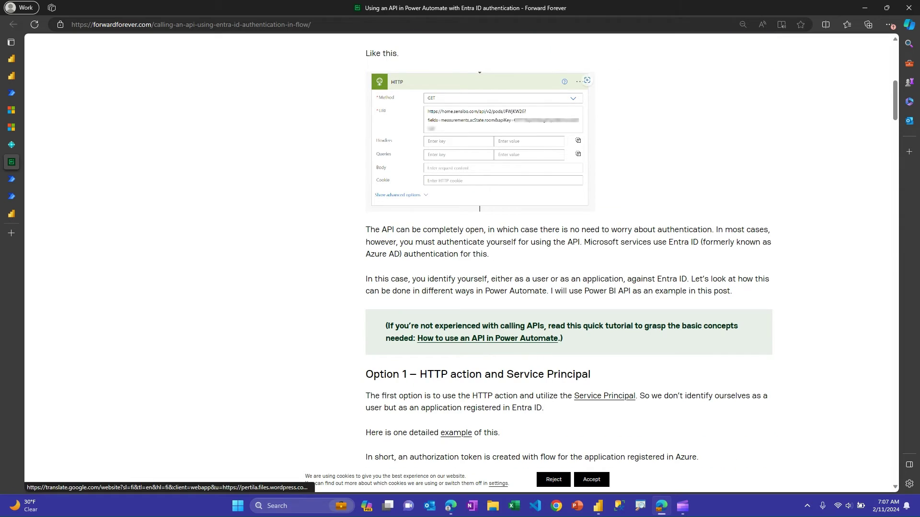
scroll(568, 264, "down", 6)
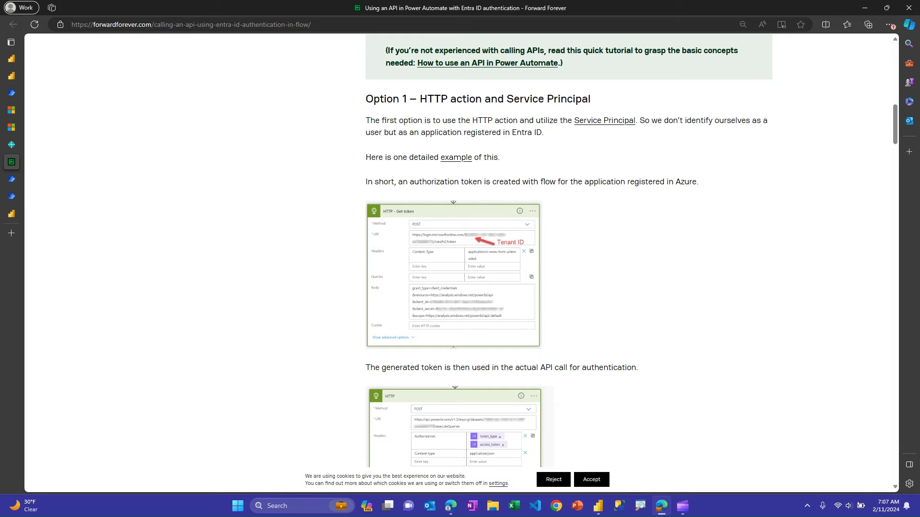
scroll(568, 263, "down", 12)
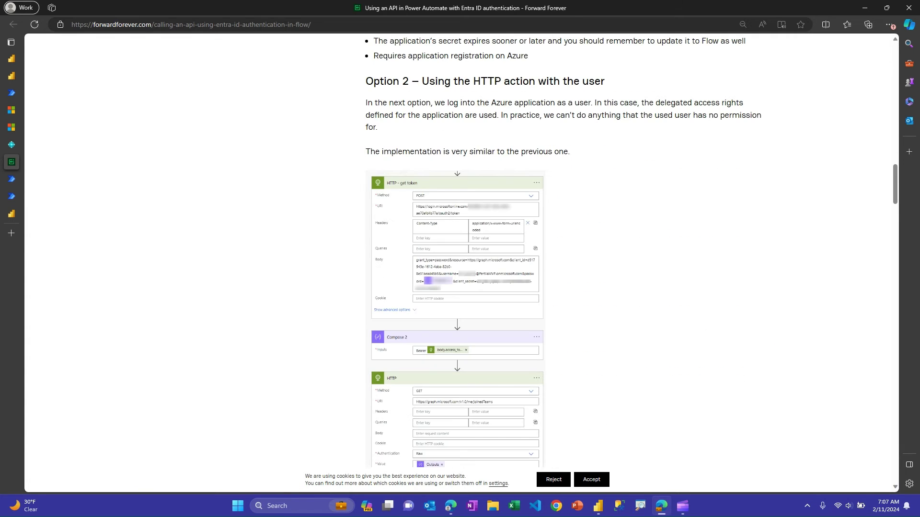
scroll(569, 264, "down", 7)
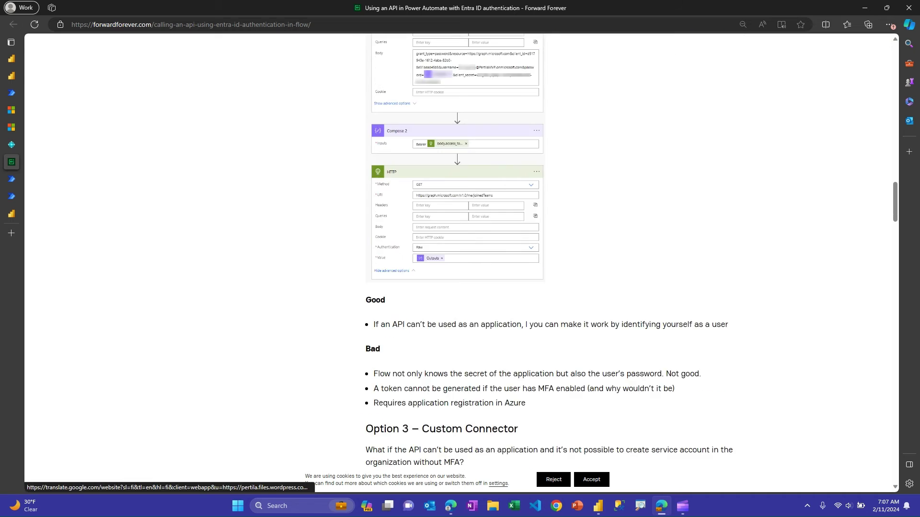
scroll(569, 263, "down", 10)
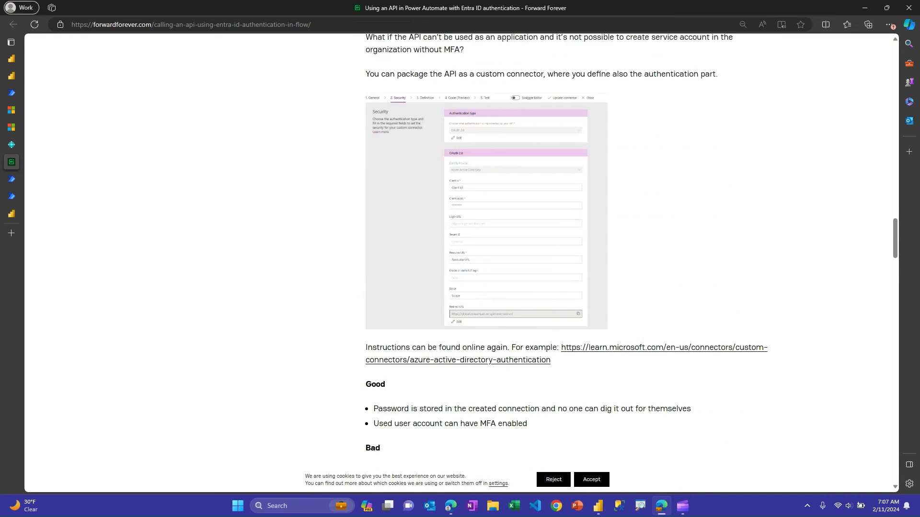
scroll(569, 263, "down", 6)
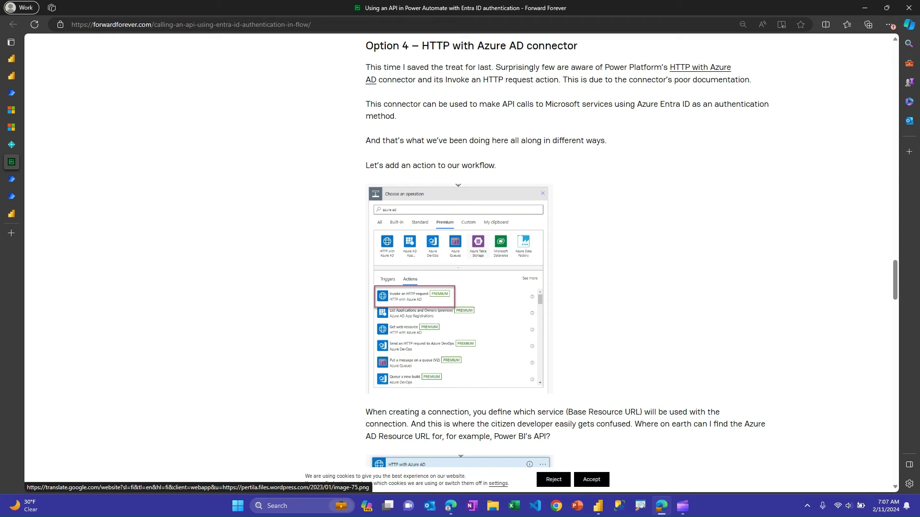
scroll(460, 264, "down", 6)
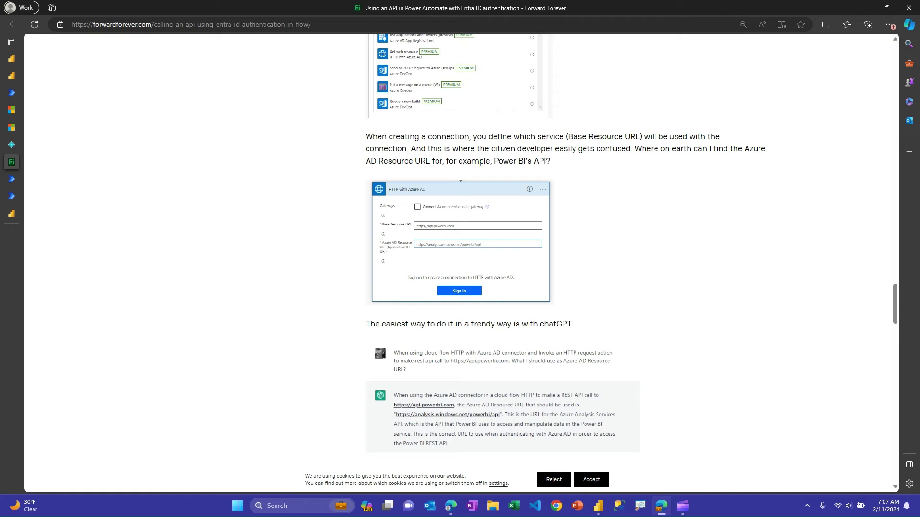
Edit the TriggerNotebookRecurring flow and expand its HTTP request step POSTing a RunNotebook job
left_click(11, 179)
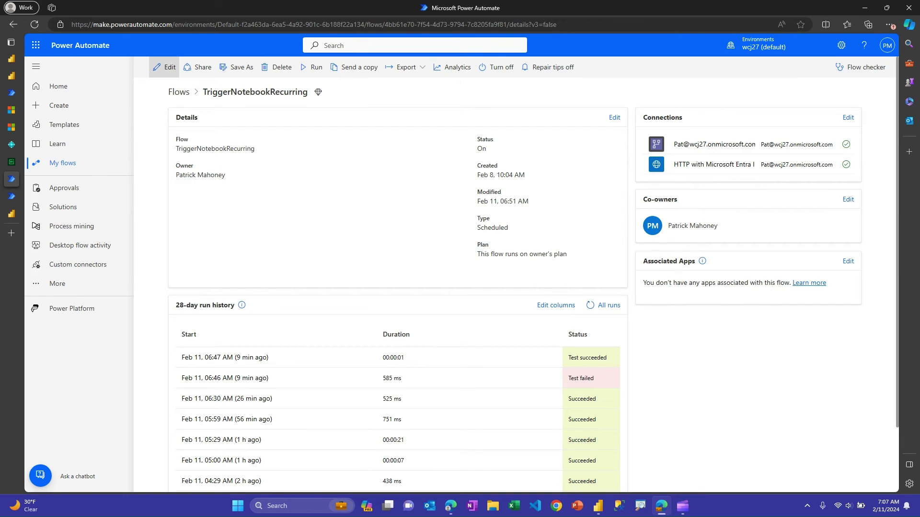
left_click(165, 67)
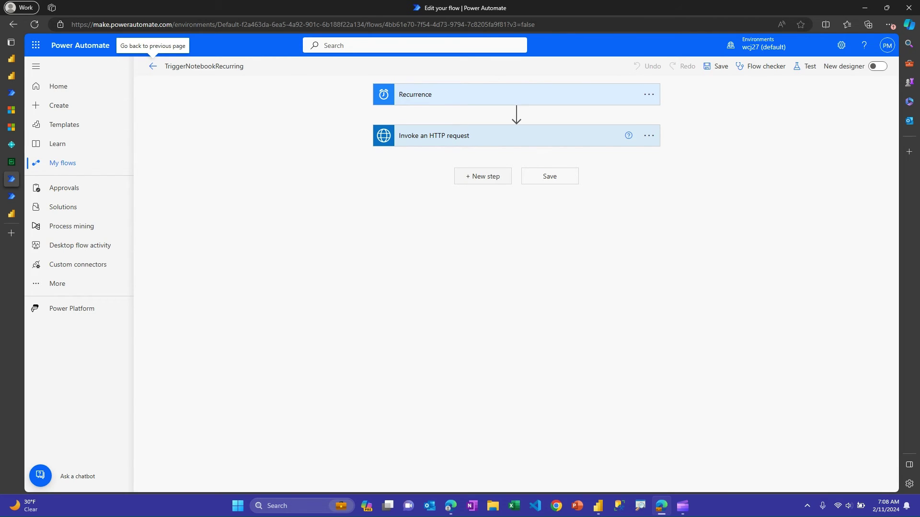
left_click(482, 176)
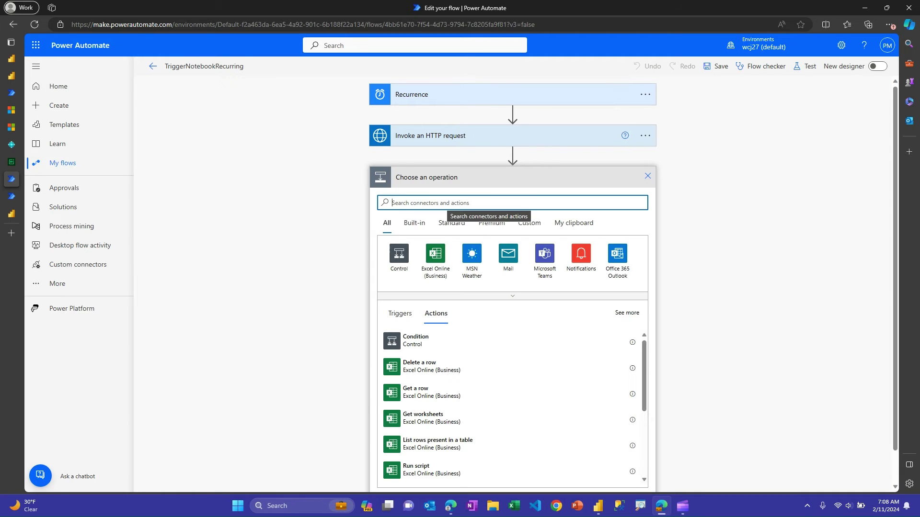
type("invoke")
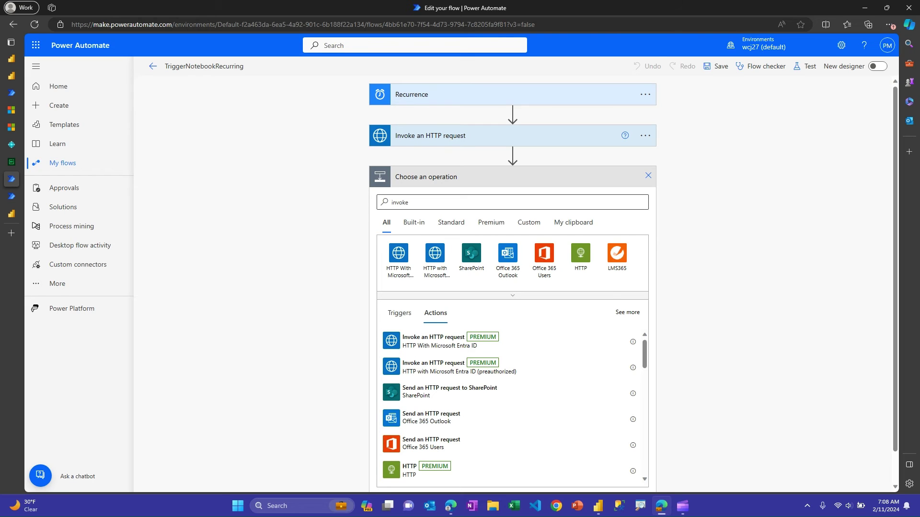
left_click(648, 176)
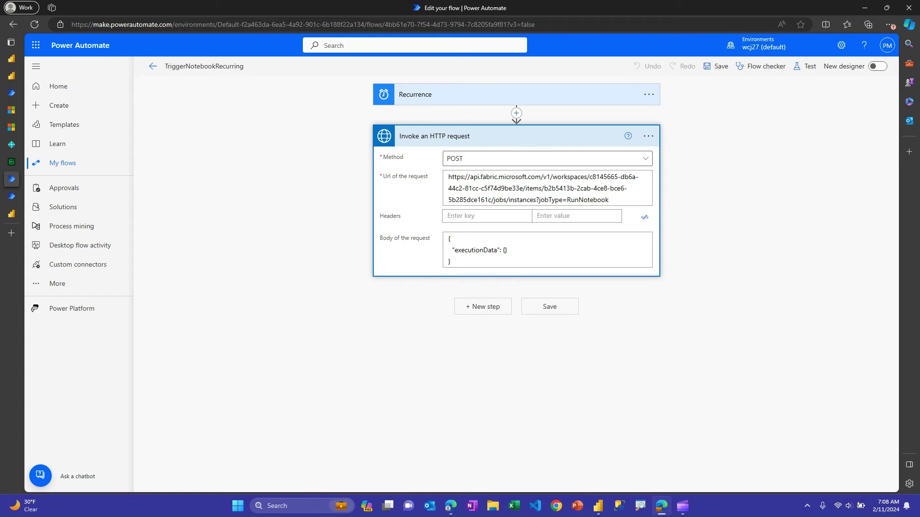
mouse_move(11, 196)
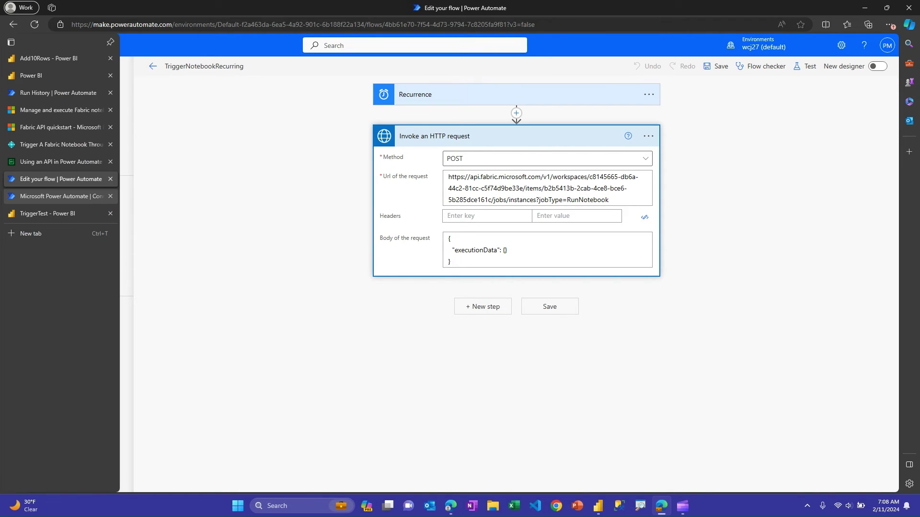
left_click(57, 196)
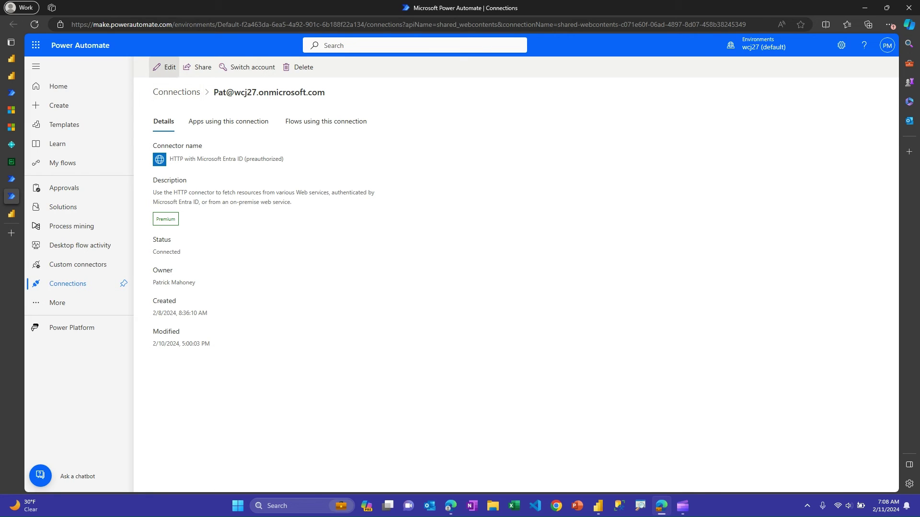
left_click(164, 67)
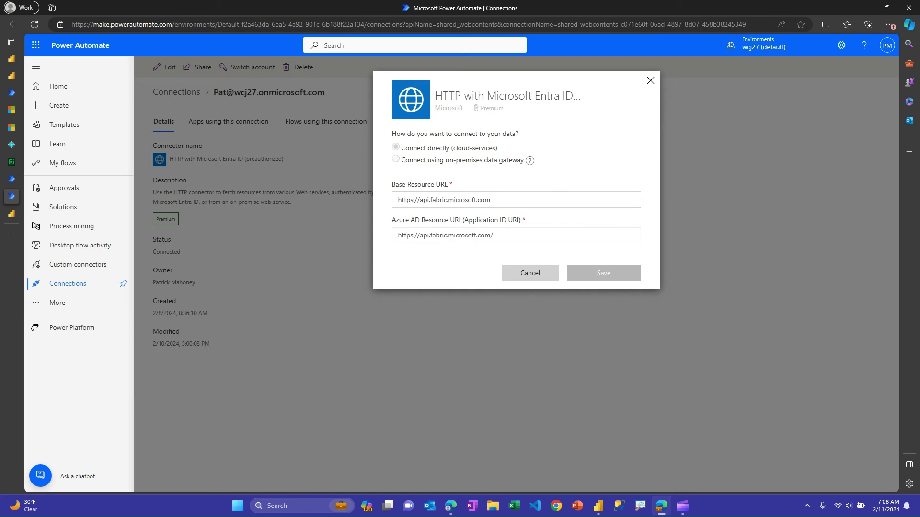
left_click_drag(493, 200, 398, 200)
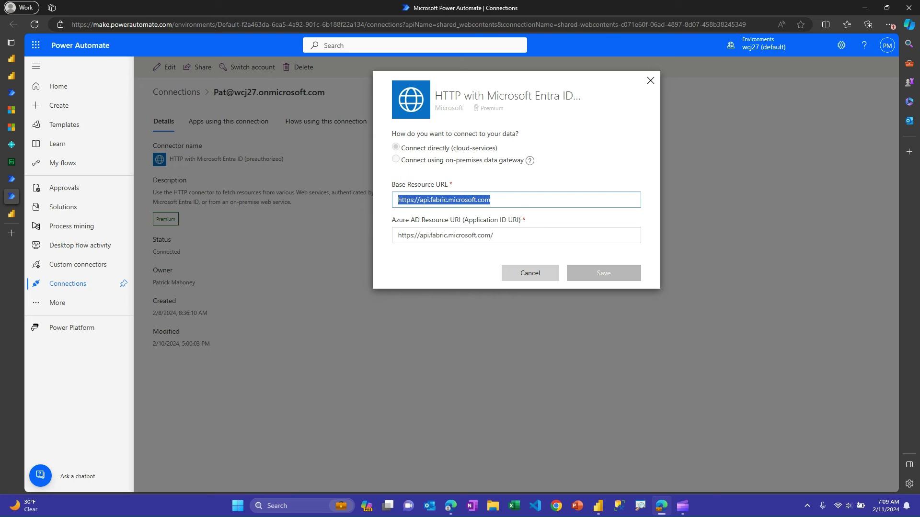
left_click(530, 273)
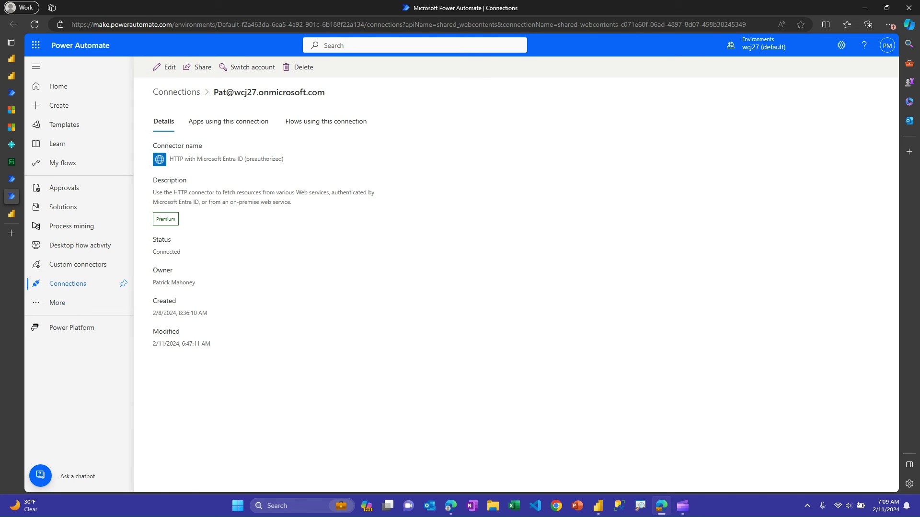
left_click(11, 179)
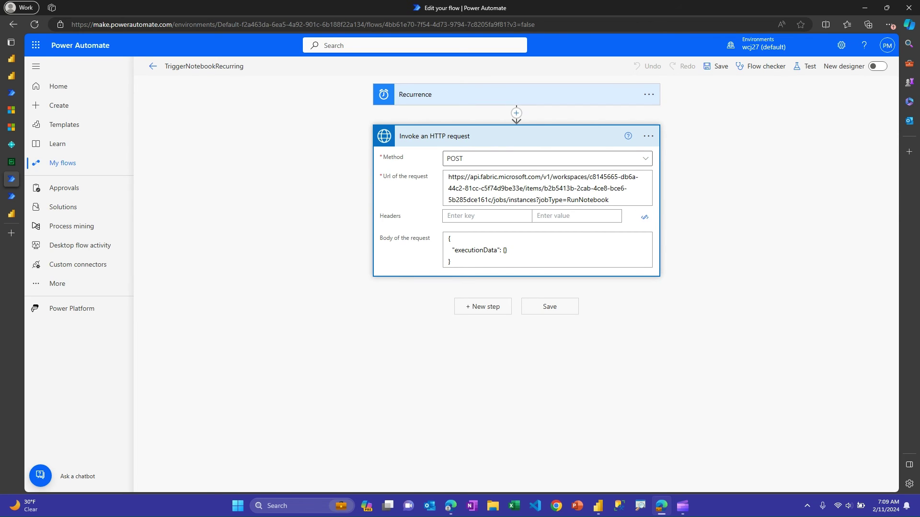
left_click_drag(450, 262, 449, 238)
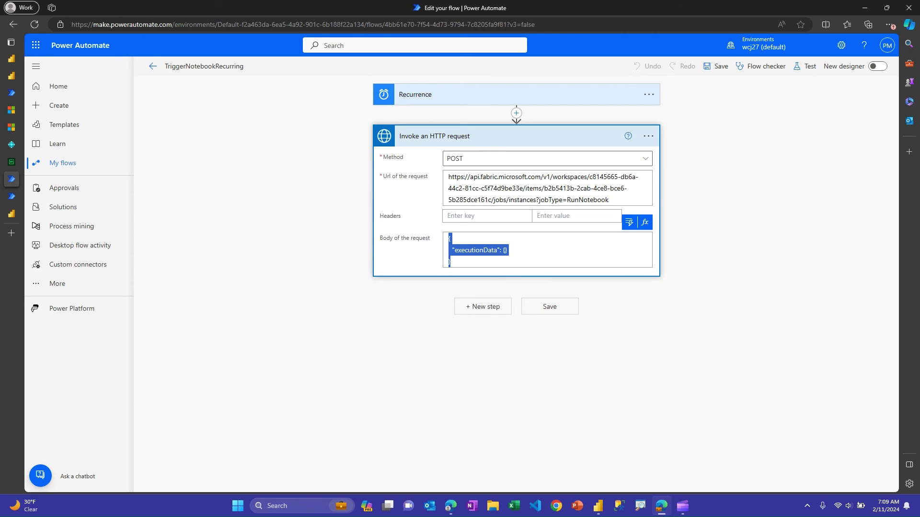
left_click(450, 261)
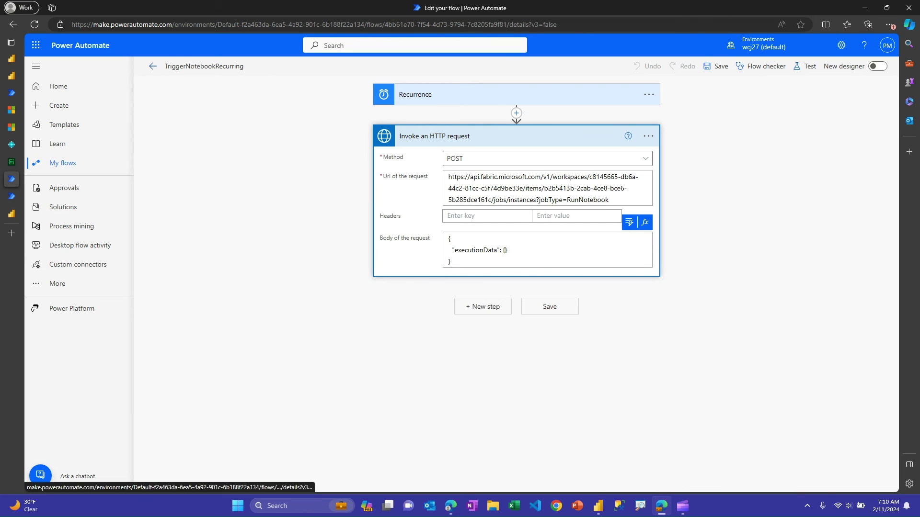
Leave the flow editor and inspect the failed 06:46 run's dataflow refresh error
left_click(152, 66)
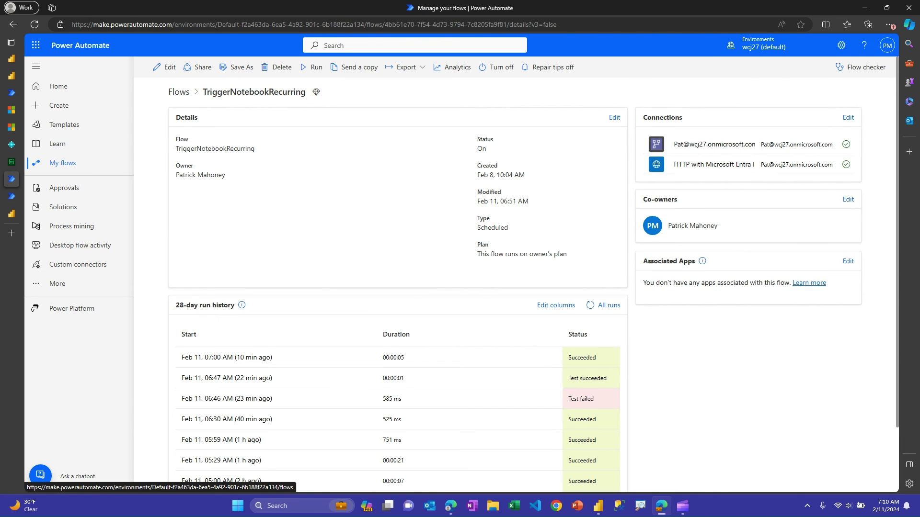
scroll(398, 323, "down", 2)
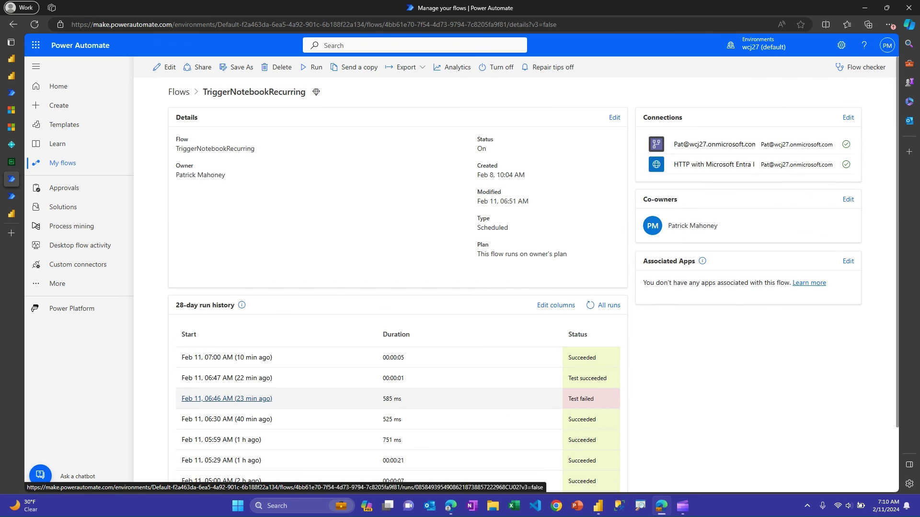
left_click(225, 398)
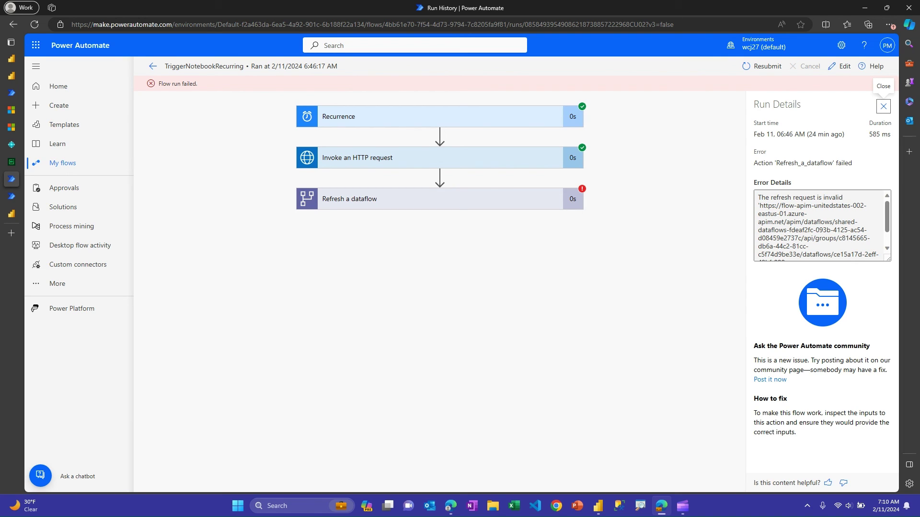
left_click(153, 67)
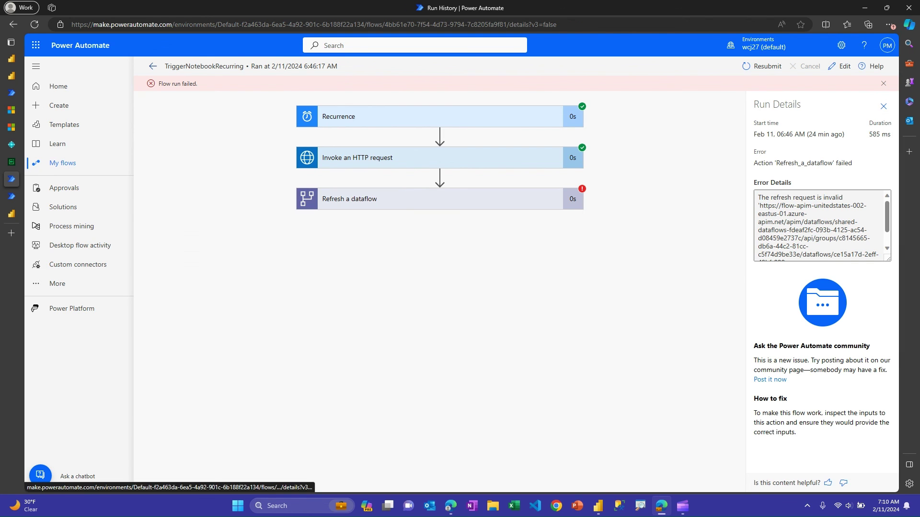
Switch to the TriggerDFG2Recurring flow's details, listing two succeeded runs in 28 days
scroll(384, 358, "down", 1)
scroll(384, 358, "up", 1)
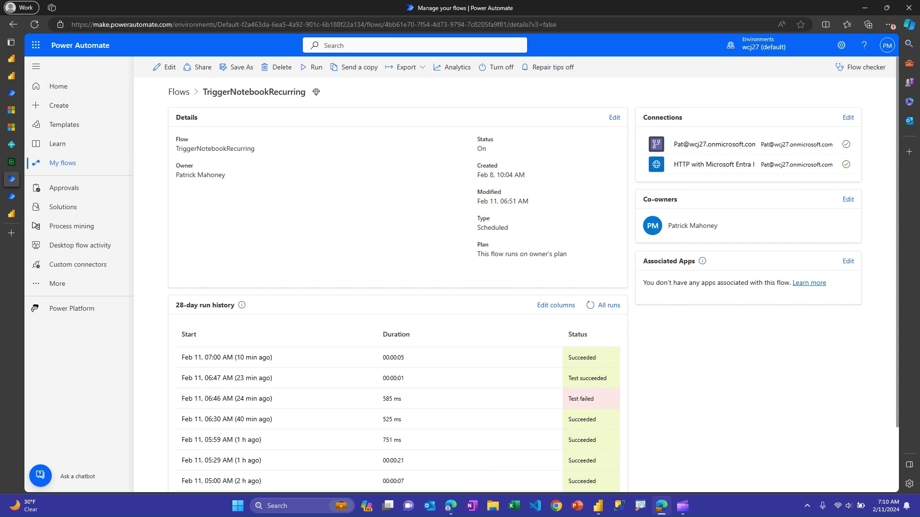
key("ctrl+Tab")
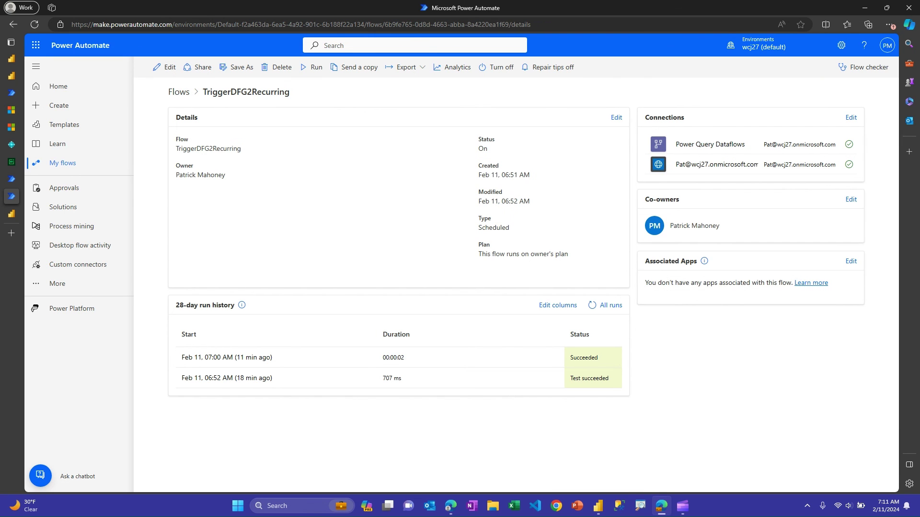
Return to the TriggerTest lakehouse and reload it to show the new rows in Add10RowsFromDFG2
left_click(12, 213)
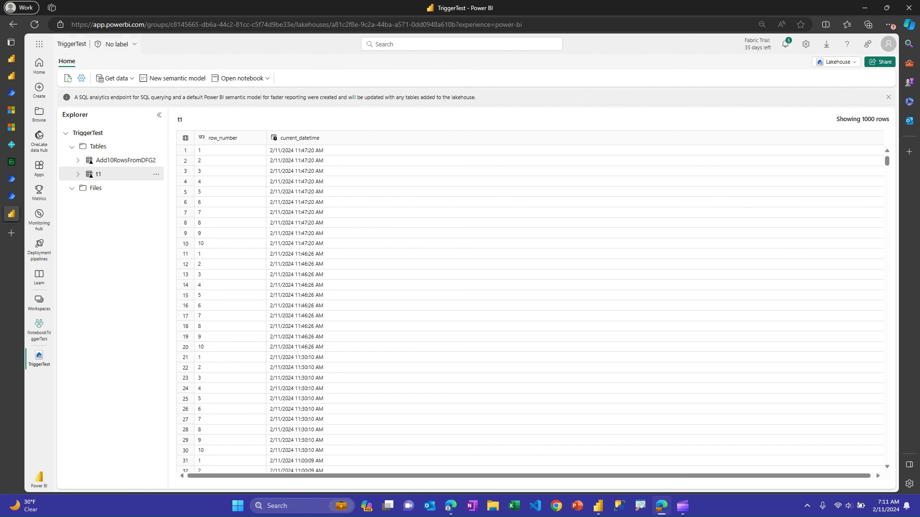
left_click(34, 24)
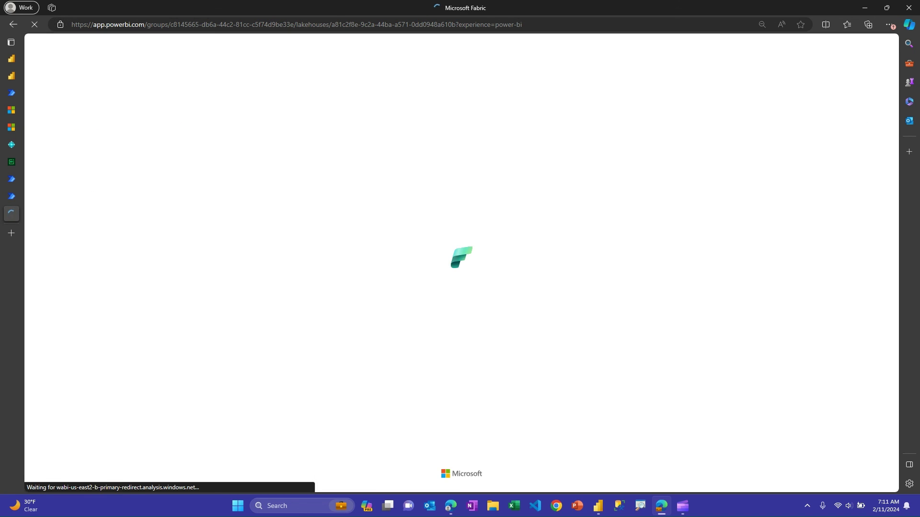